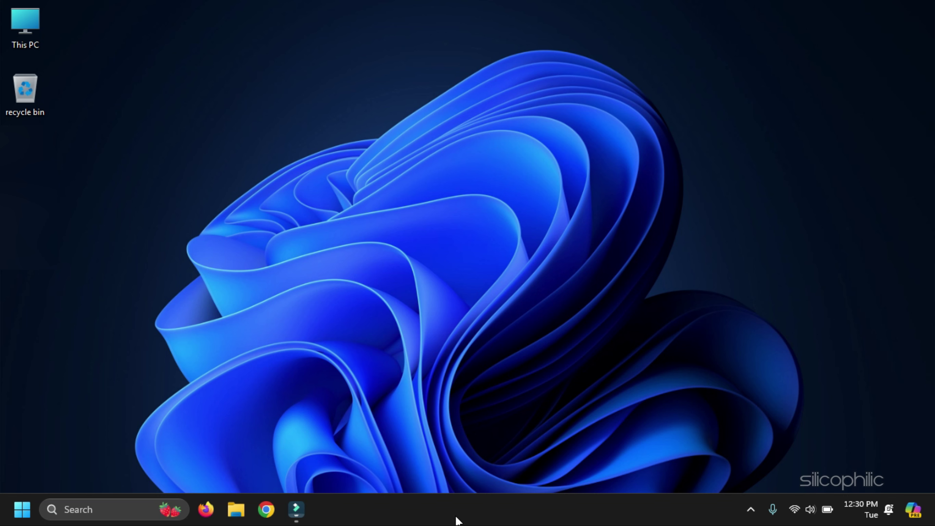
Step: Launch Word in Safe Mode by running winword /safe from the Run box
key("super+r")
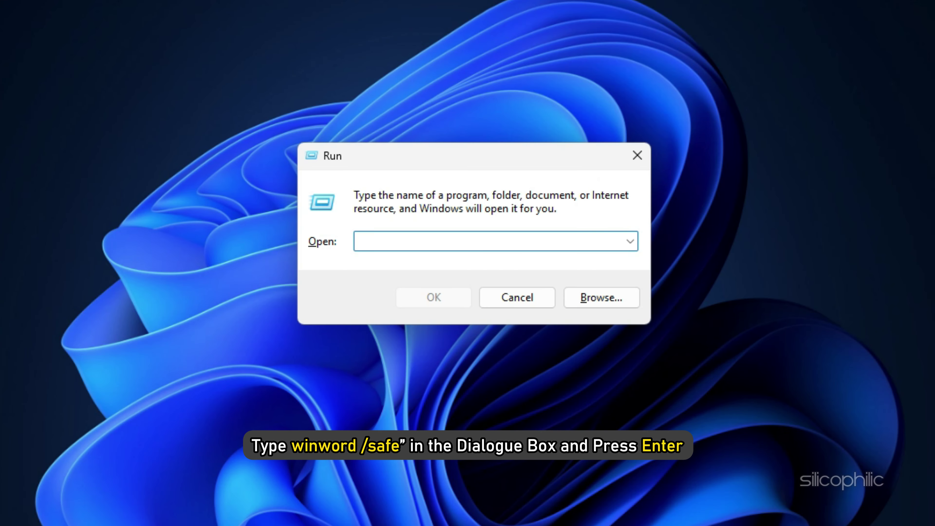
type("winword /safe")
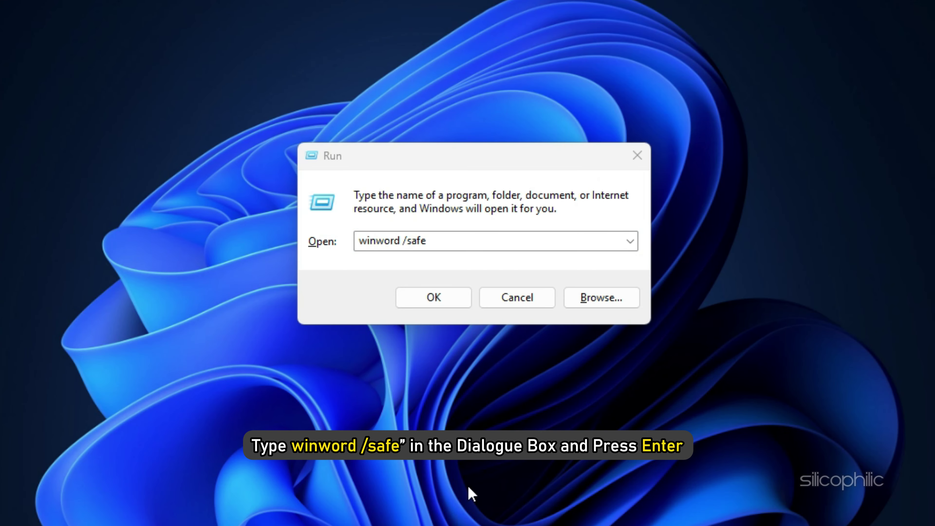
key("Return")
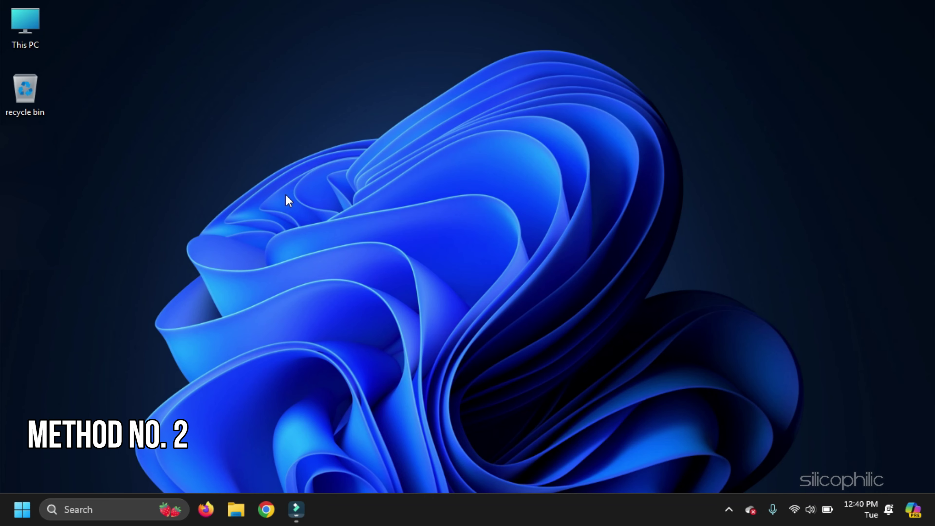
Step: Start Word with the /a switch from the Run dialog
key("super+r")
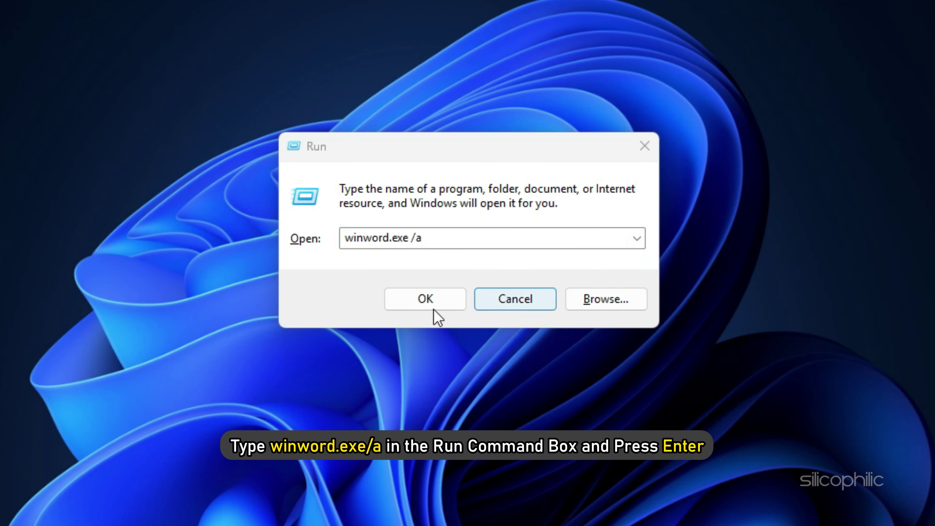
left_click(433, 308)
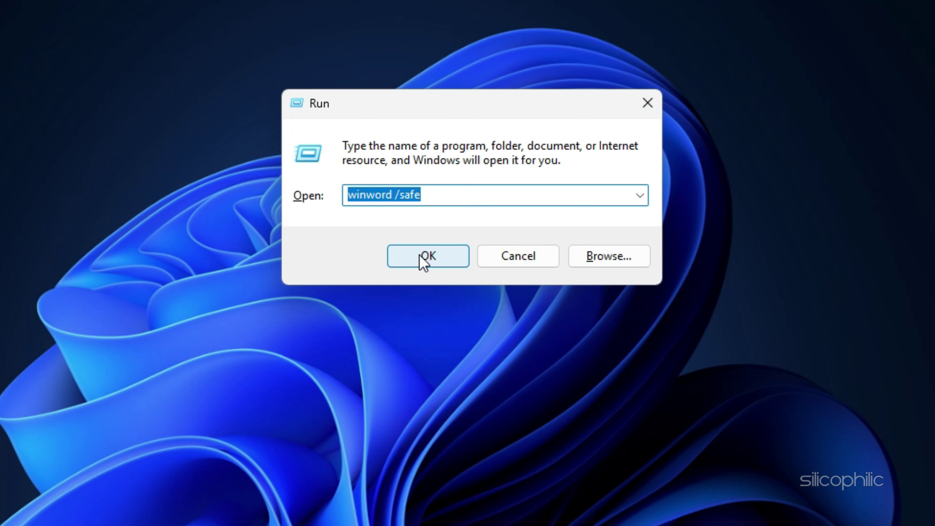
Step: Start Word in Safe Mode and uncheck the OneNote Notes about Word Documents COM add-in
left_click(420, 257)
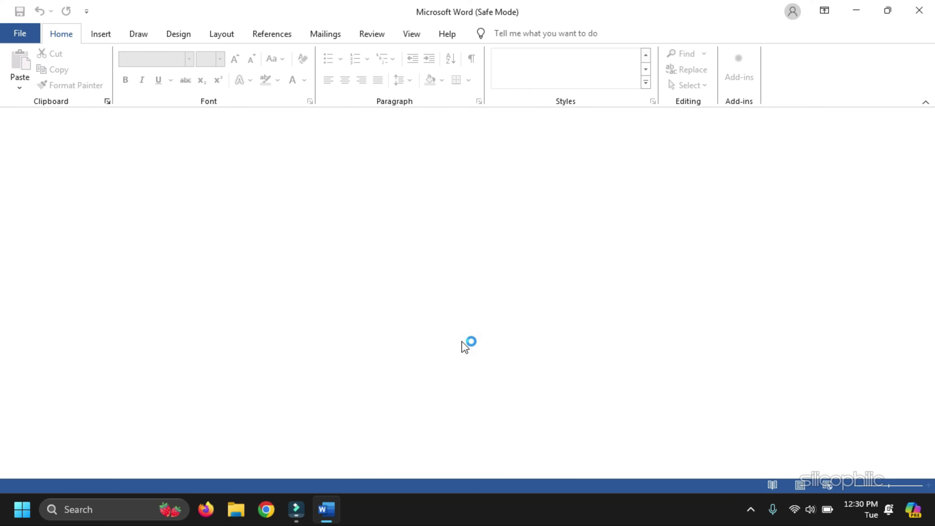
left_click(29, 36)
left_click(60, 474)
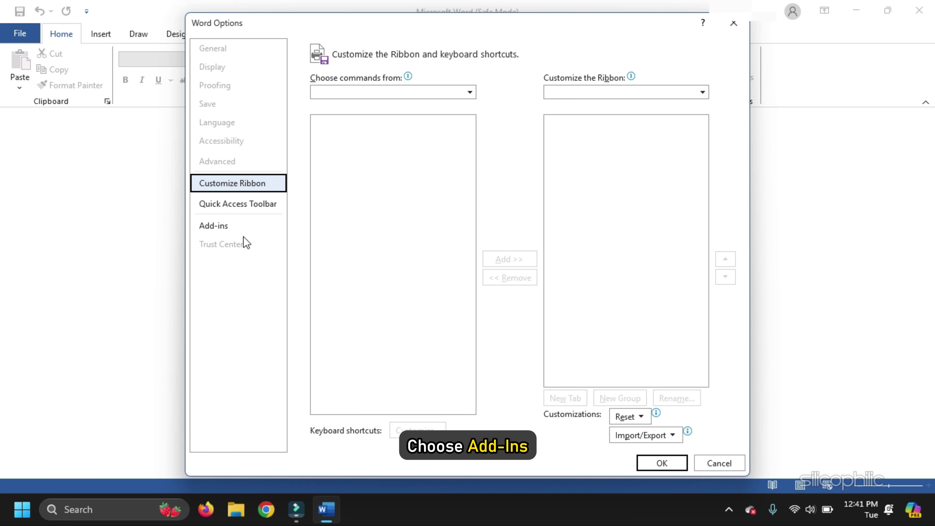
left_click(250, 231)
left_click(425, 436)
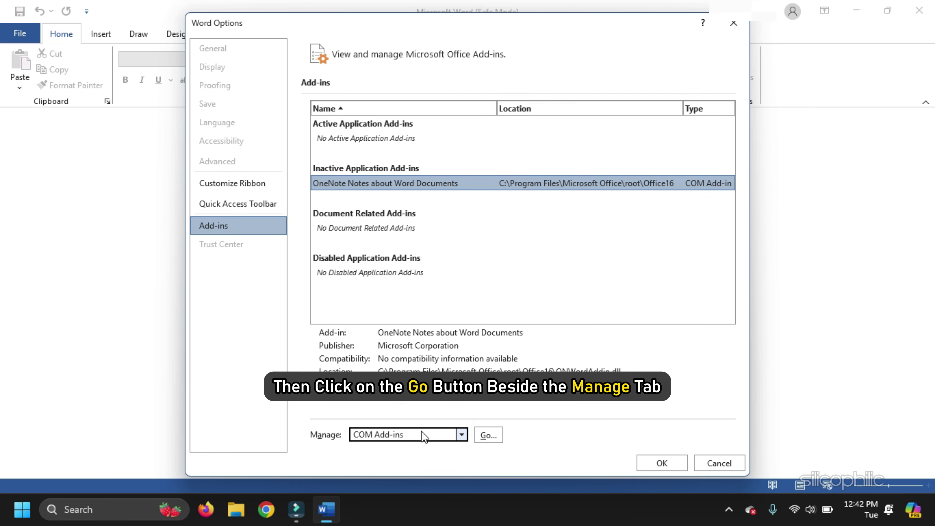
left_click(487, 435)
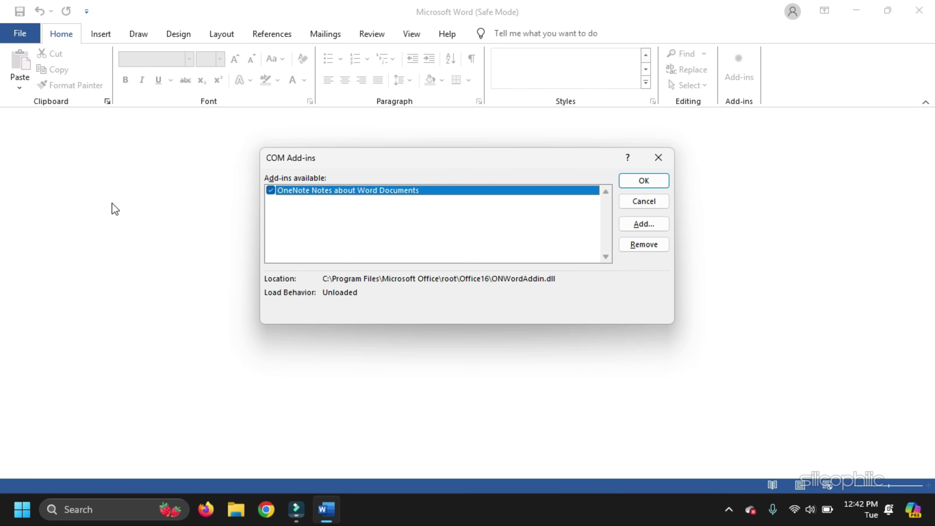
left_click(271, 191)
left_click(665, 182)
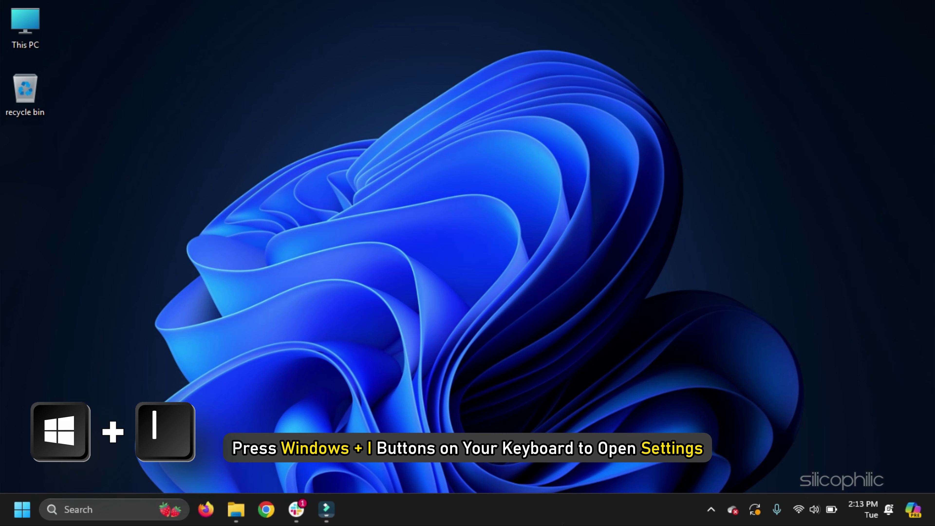
Step: Go to the advanced options for Microsoft 365 (Office) under Installed apps
key("super+i")
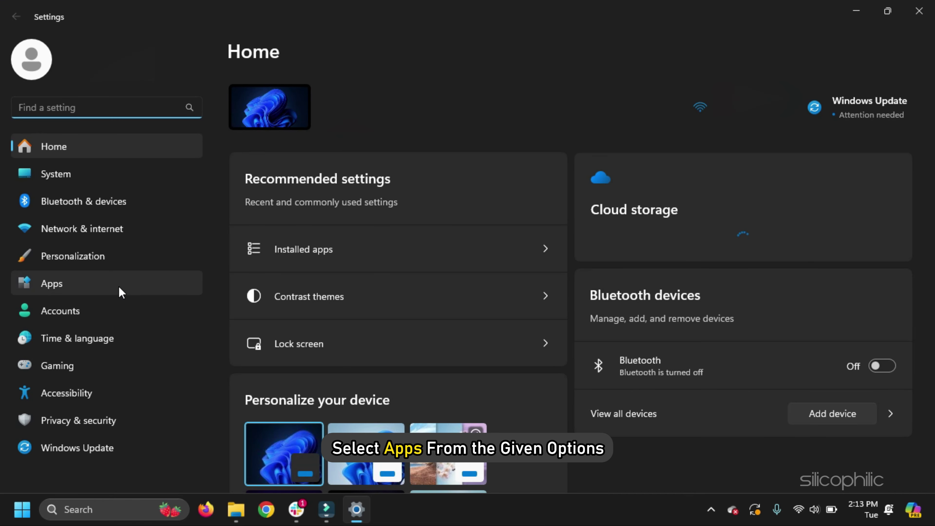
left_click(119, 287)
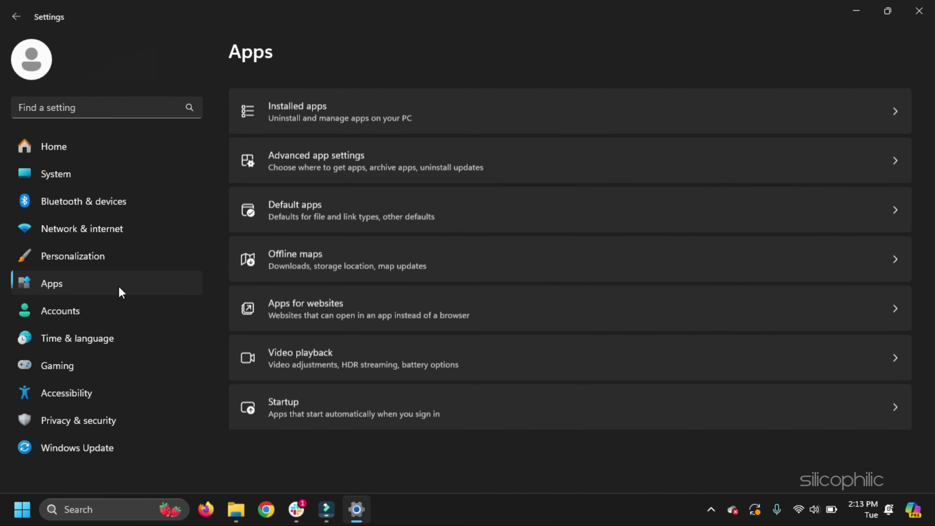
left_click(411, 114)
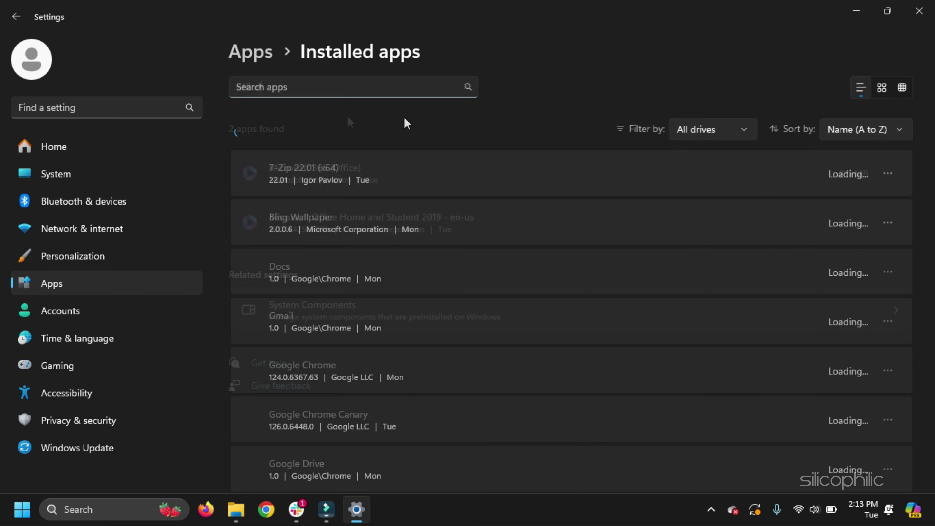
left_click(888, 174)
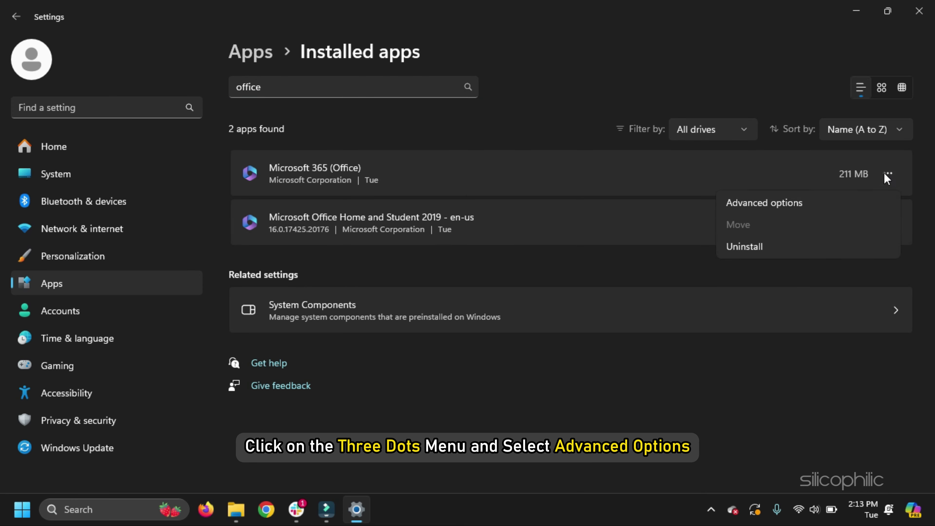
left_click(744, 206)
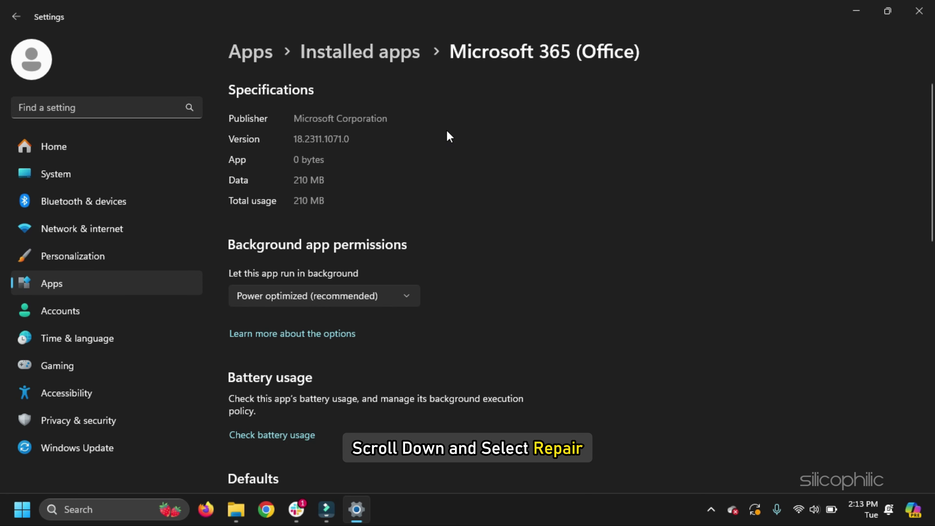
Step: Repair the Microsoft 365 (Office) app, then start resetting it
scroll(473, 223, "down", 1)
scroll(481, 216, "down", 6)
scroll(481, 217, "down", 4)
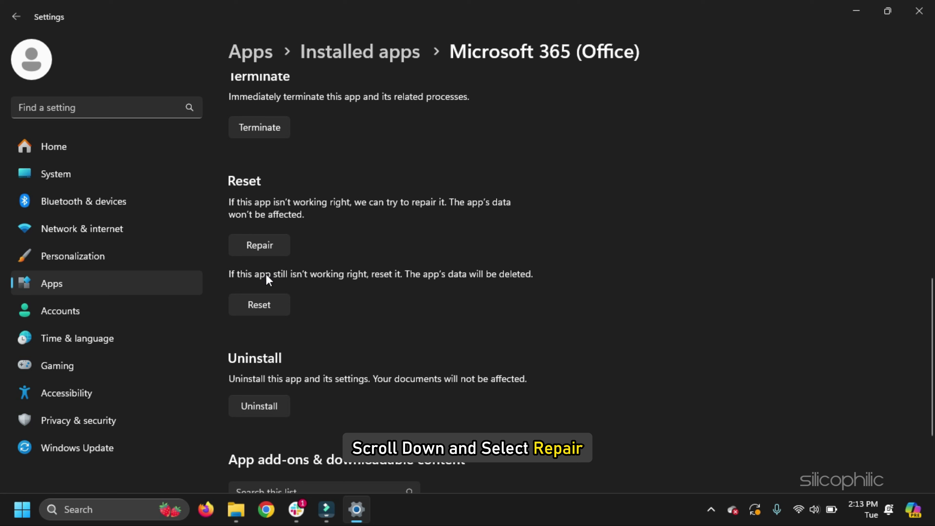
left_click(277, 252)
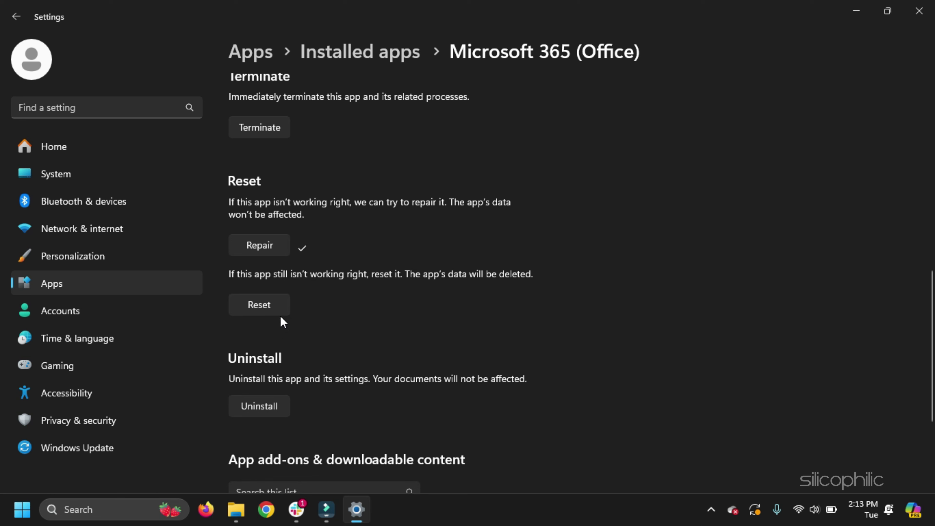
left_click(278, 308)
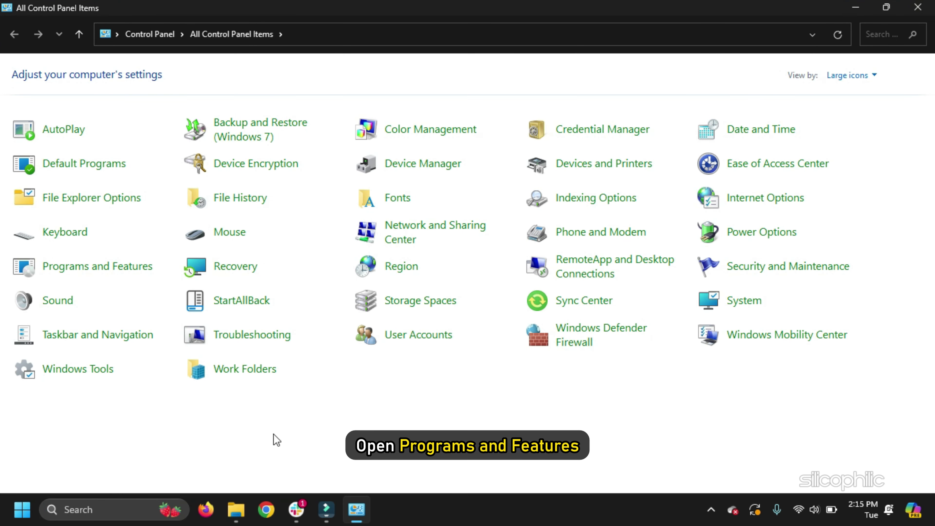
Step: Run a Quick Repair of Microsoft Office Home and Student 2019 from Programs and Features
left_click(88, 271)
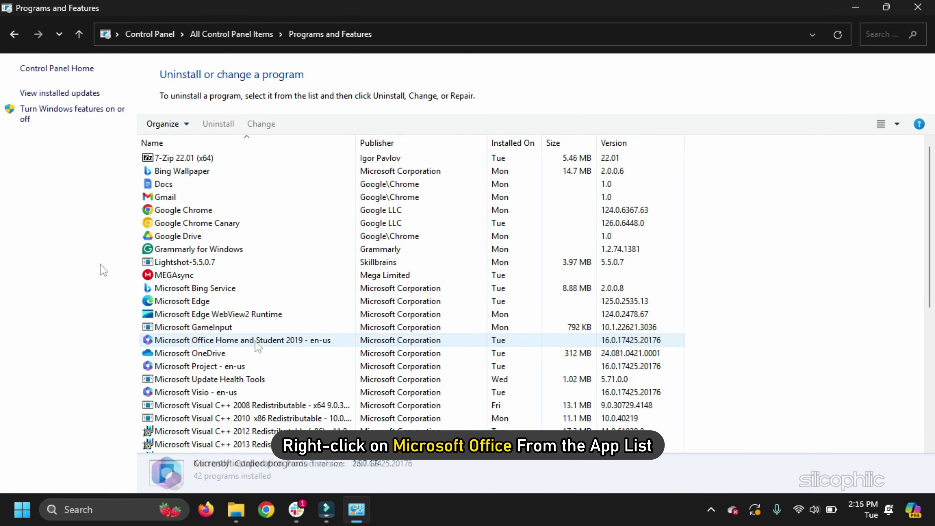
right_click(260, 345)
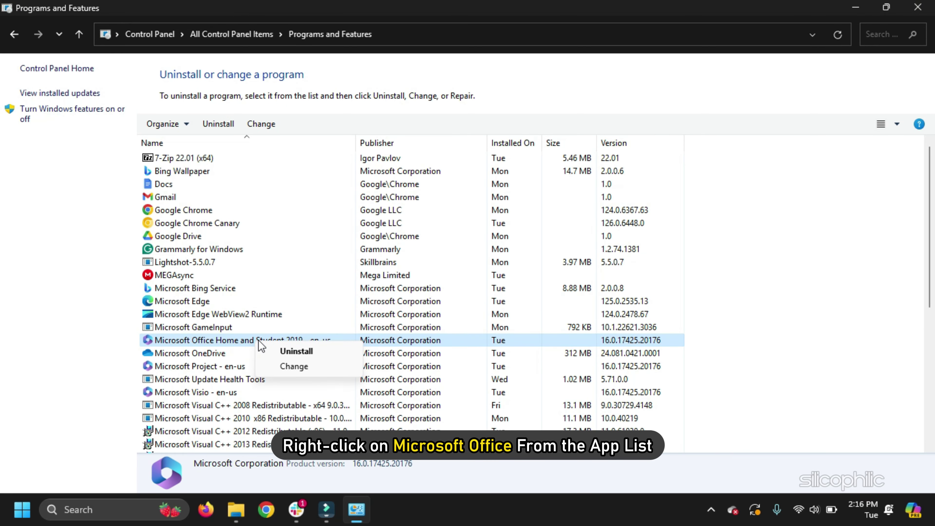
left_click(303, 367)
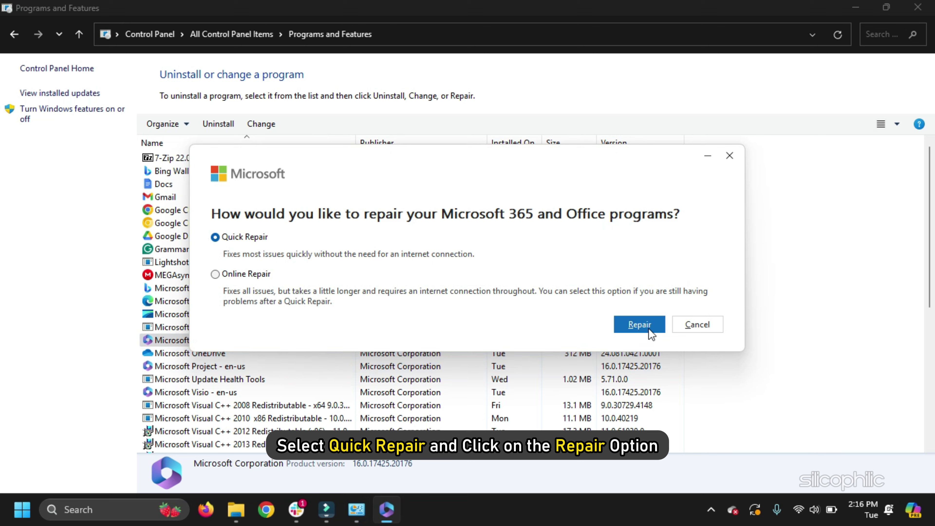
left_click(649, 330)
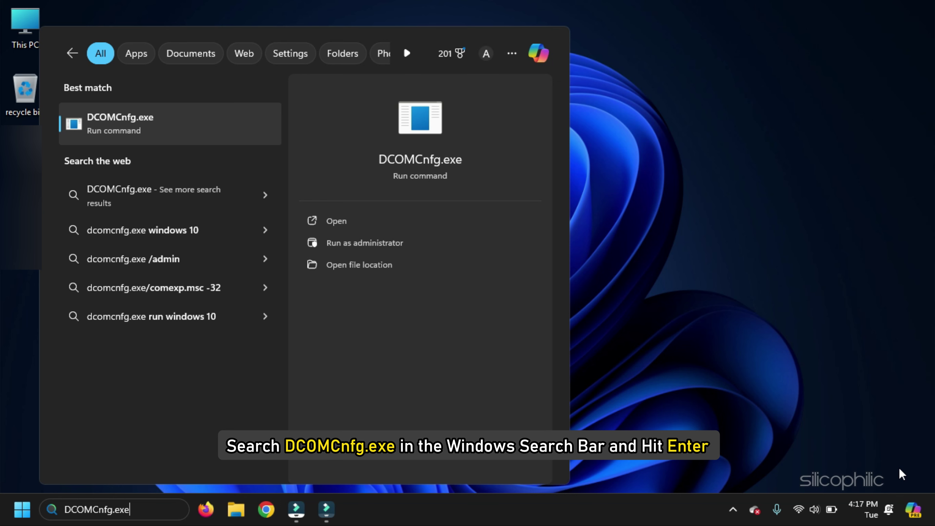
Step: Run DCOMCnfg.exe and view My Computer's COM Security Access Permissions limits
key("Return")
left_click(229, 121)
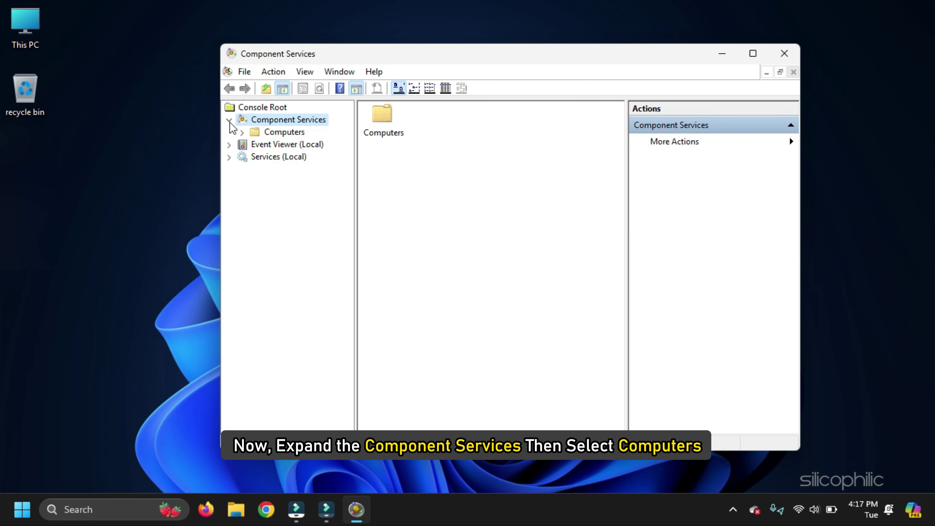
left_click(276, 132)
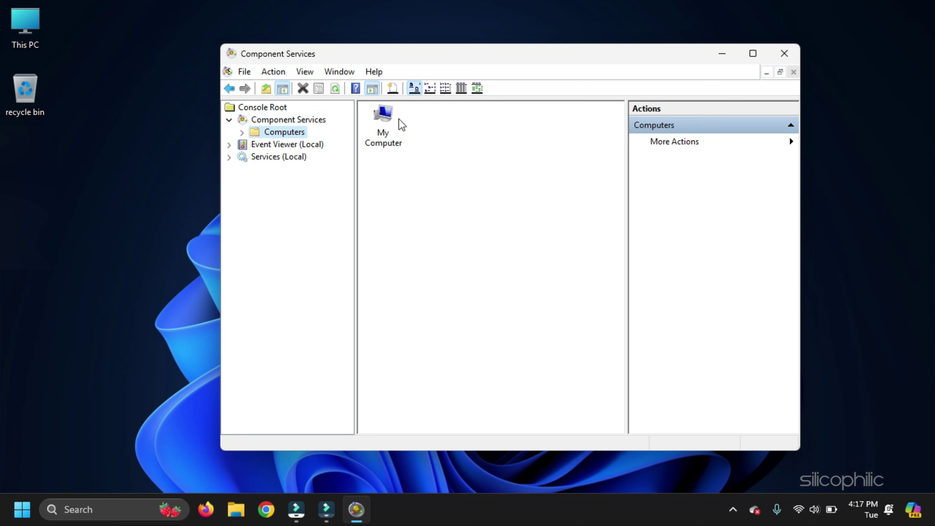
left_click(386, 124)
right_click(384, 121)
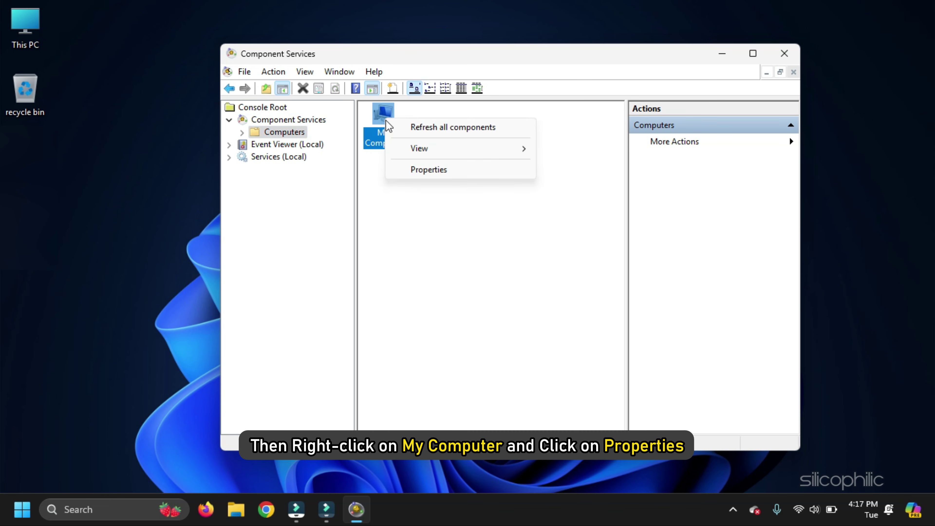
left_click(425, 170)
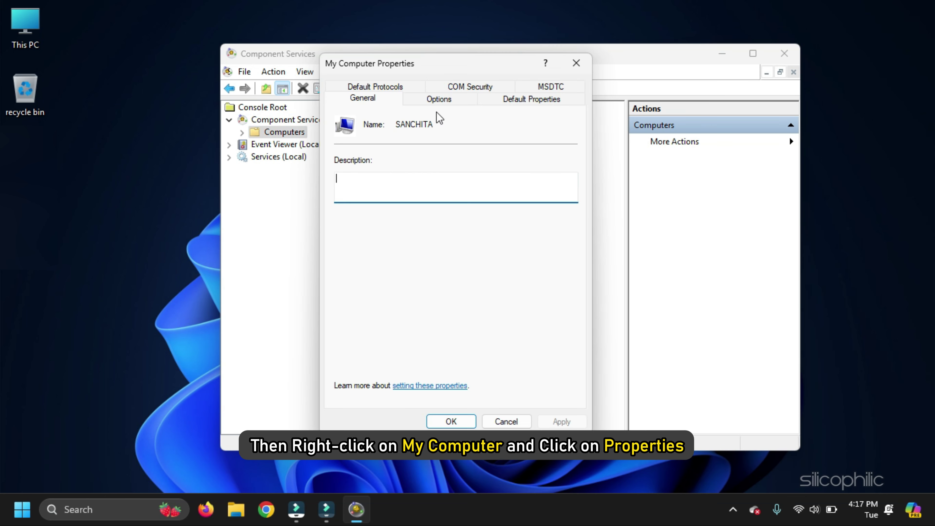
left_click(470, 88)
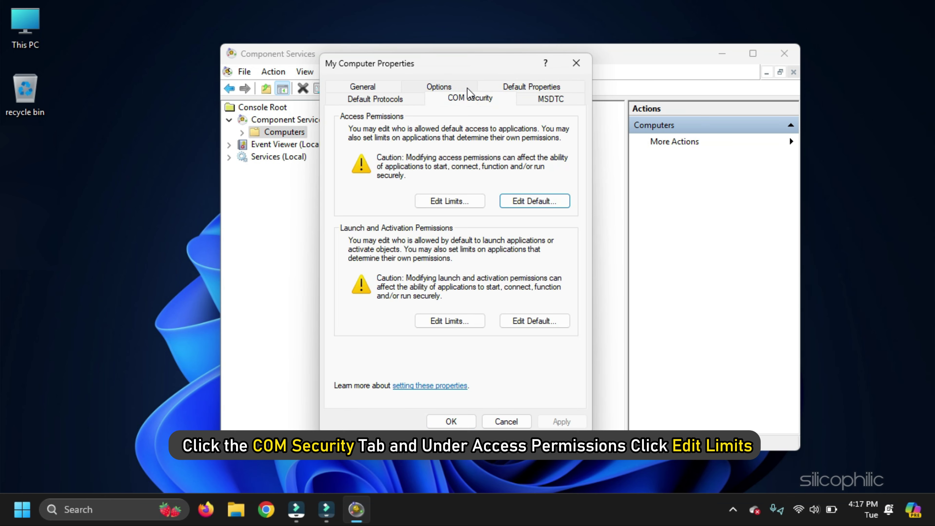
left_click(473, 205)
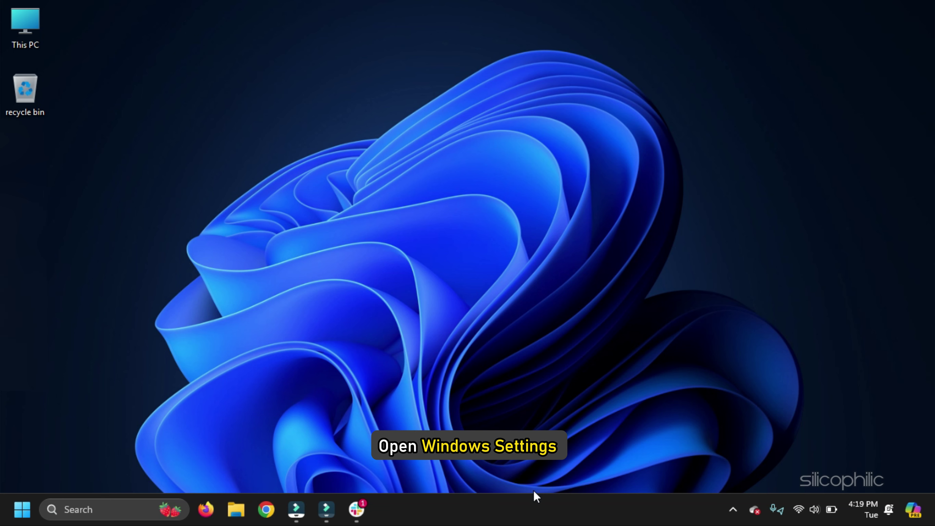
Step: Enable 'Receive updates for other Microsoft products' in Windows Update advanced options
key("super+i")
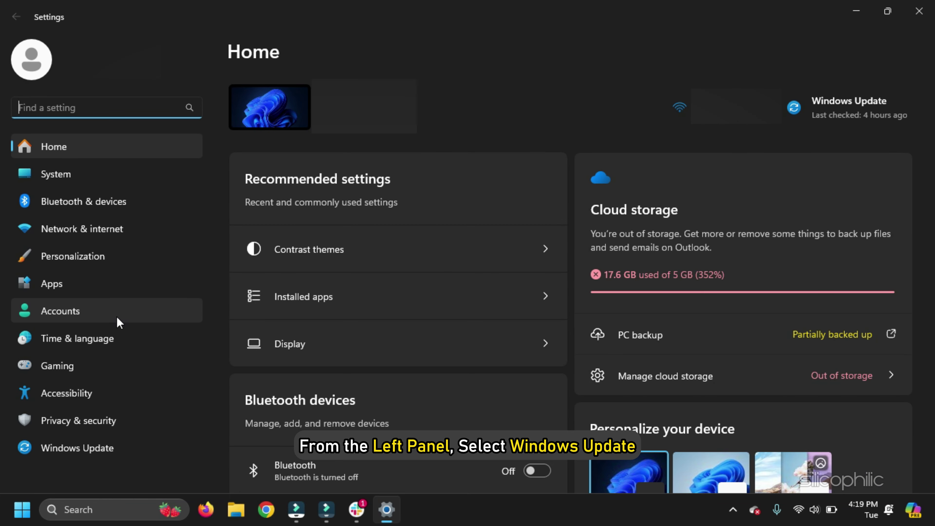
left_click(122, 454)
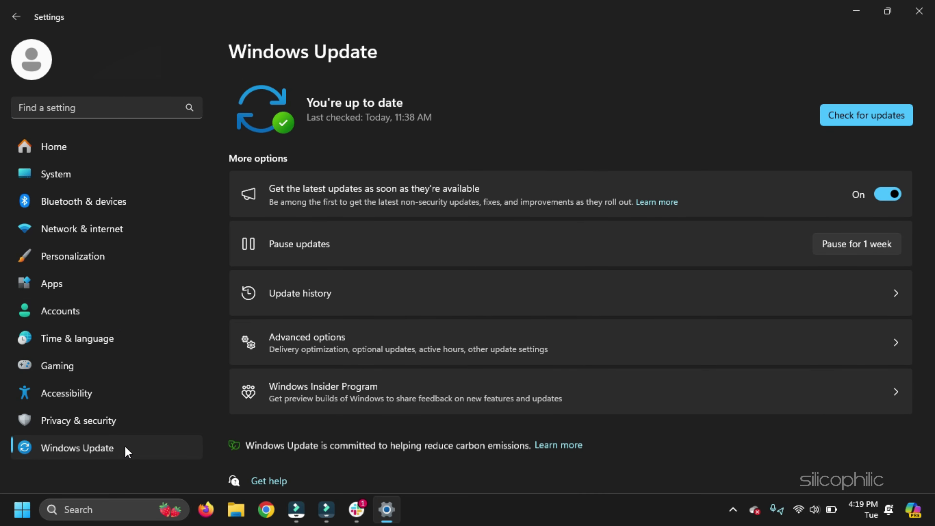
left_click(610, 352)
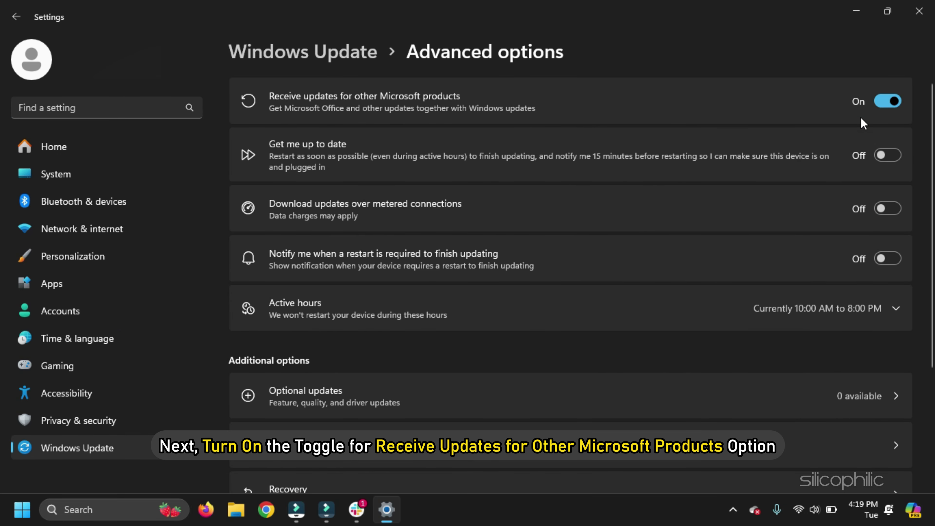
left_click(884, 104)
left_click(884, 103)
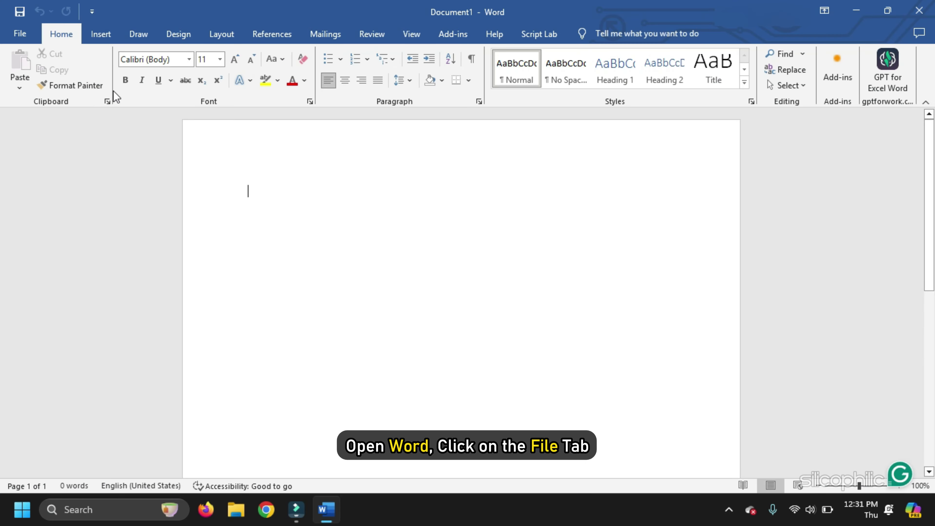
Step: Set Word's Trust Center macro setting to Enable all macros and confirm both dialogs
left_click(22, 35)
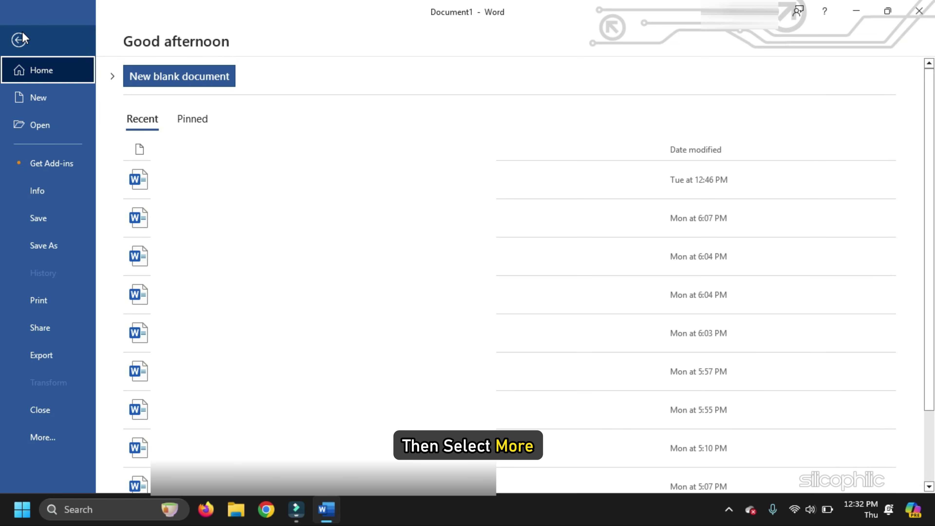
left_click(46, 437)
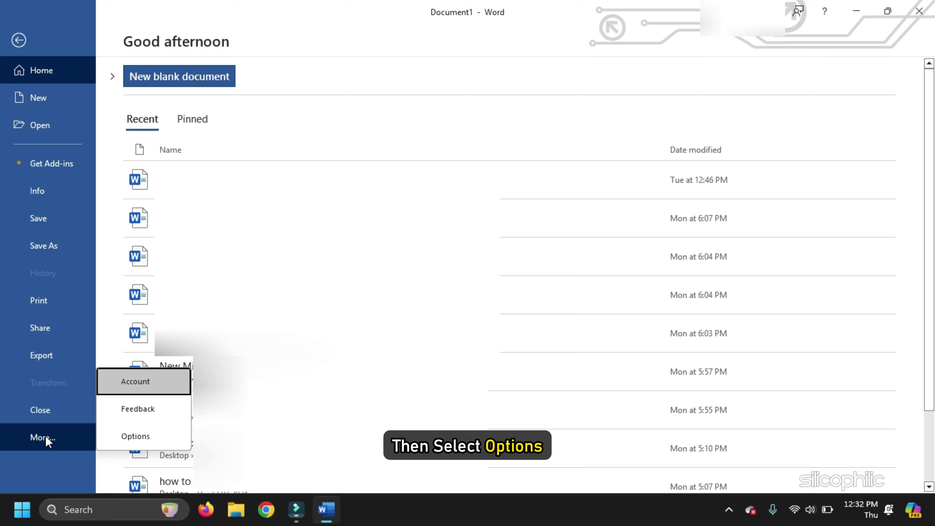
left_click(155, 435)
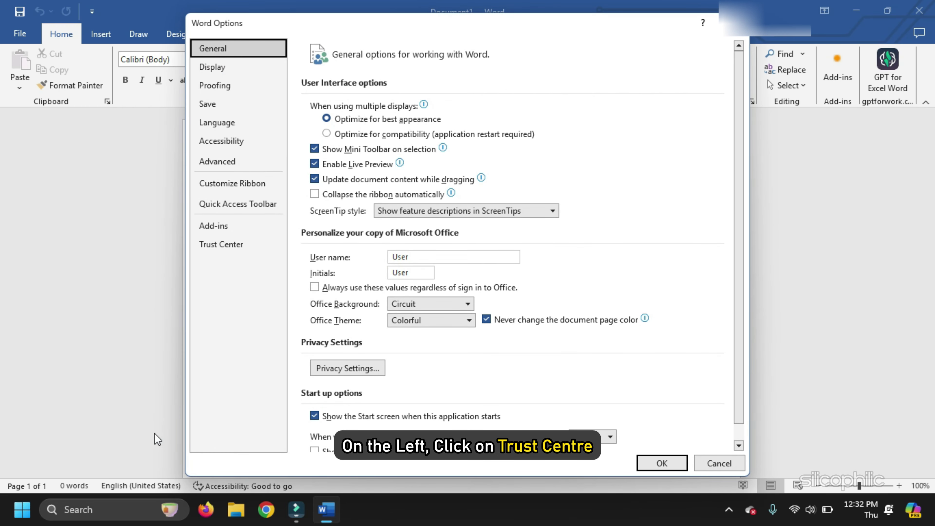
left_click(232, 245)
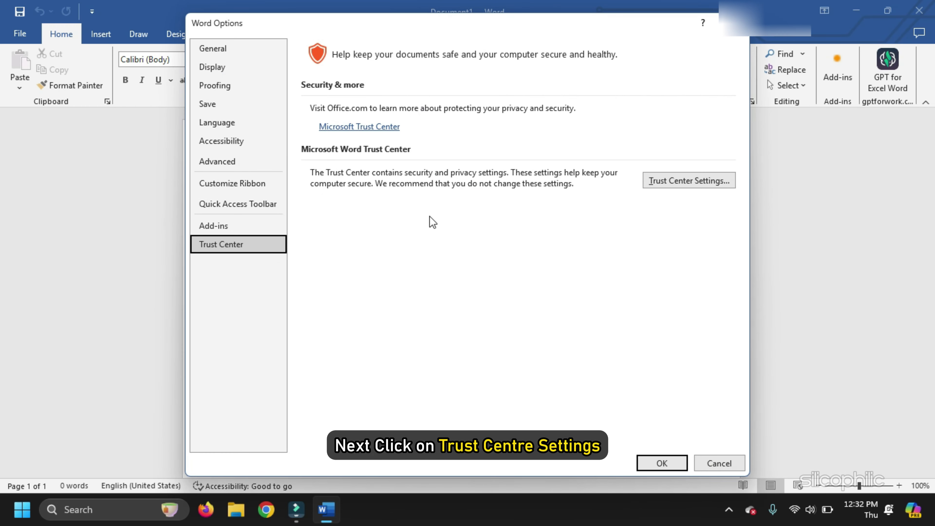
left_click(679, 181)
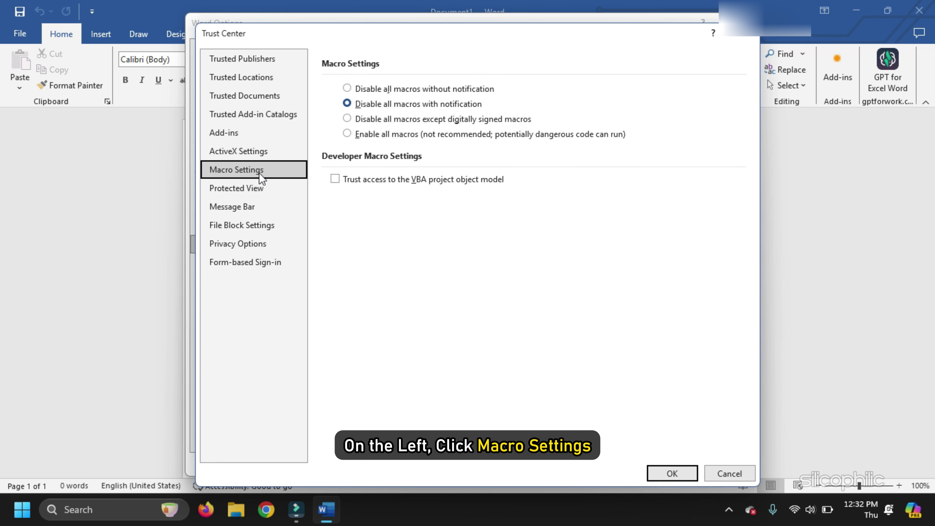
left_click(358, 137)
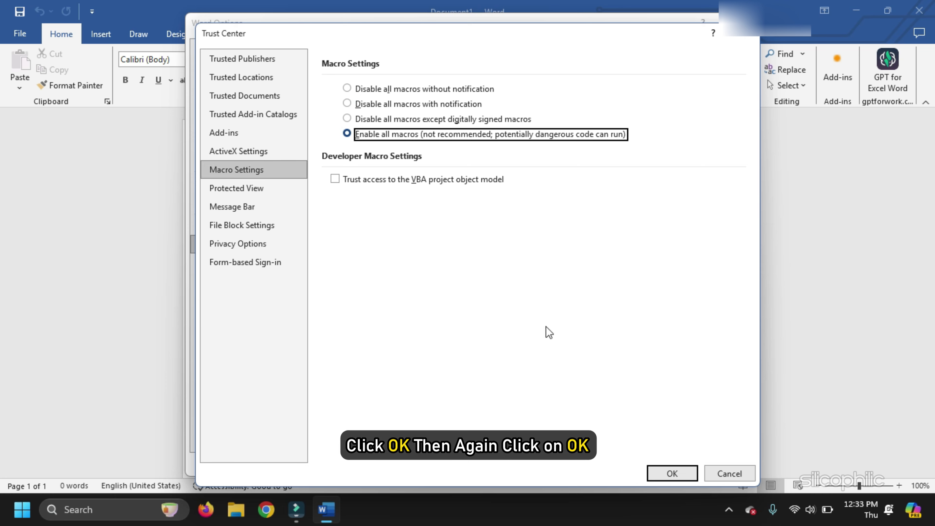
left_click(668, 475)
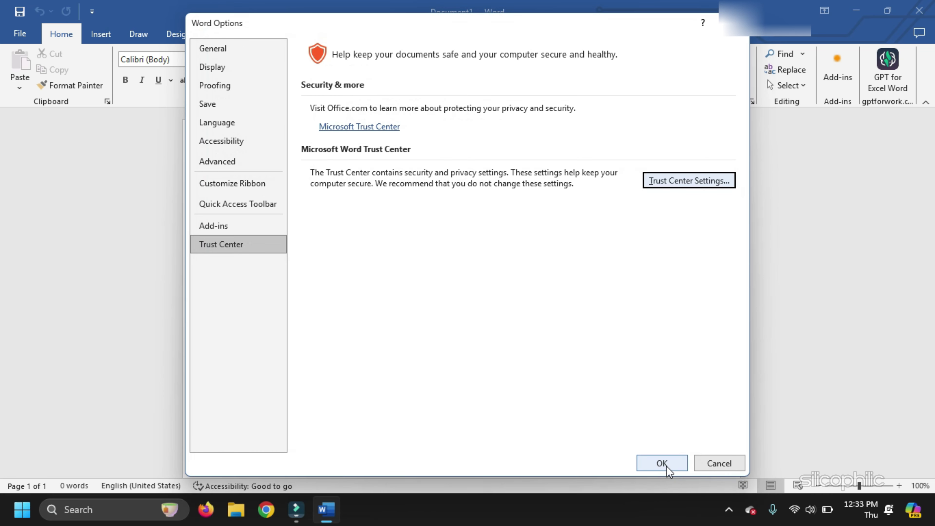
left_click(666, 464)
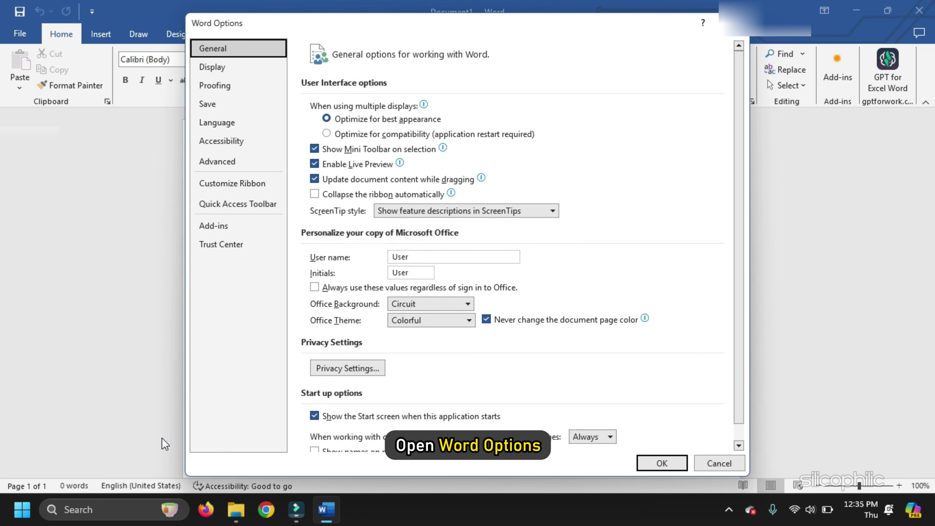
Step: Set the Add-ins page's Manage list to Word Add-ins and bring up the templates and add-ins manager
left_click(241, 227)
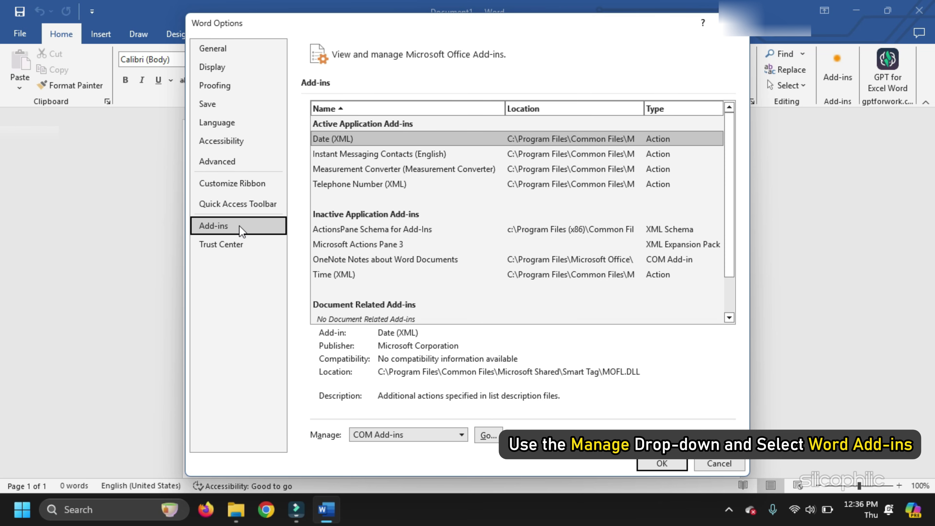
left_click(436, 437)
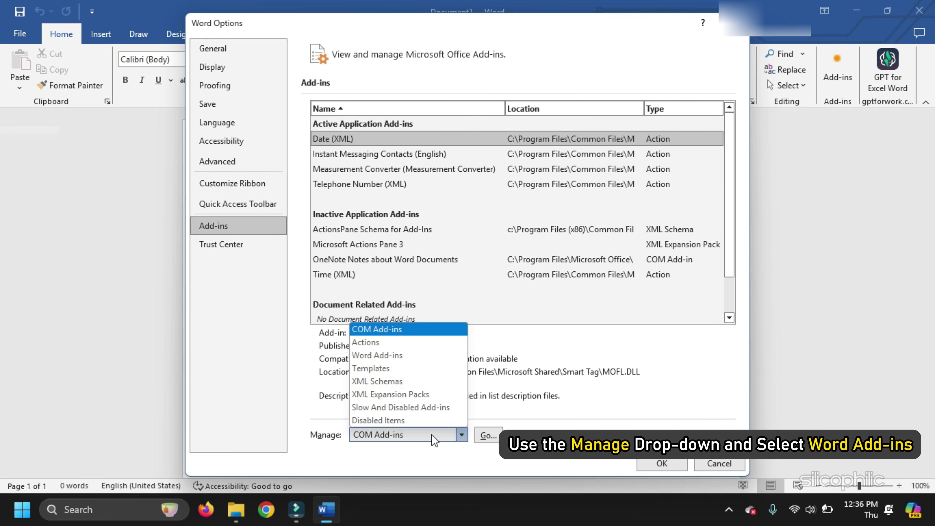
left_click(427, 359)
left_click(487, 437)
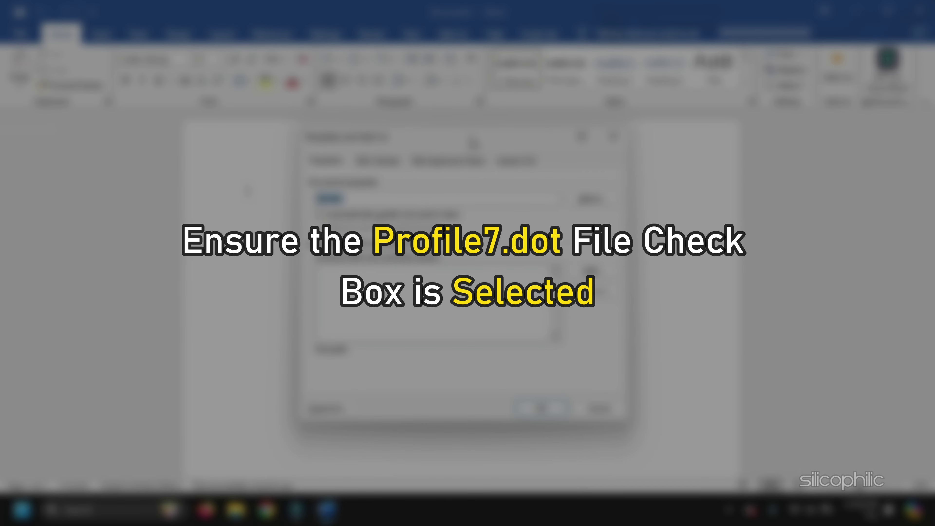
left_click(336, 167)
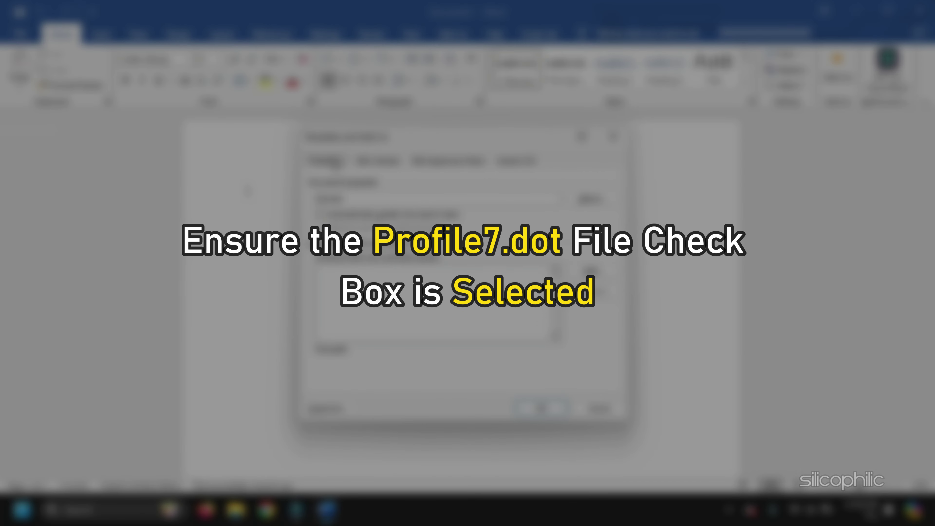
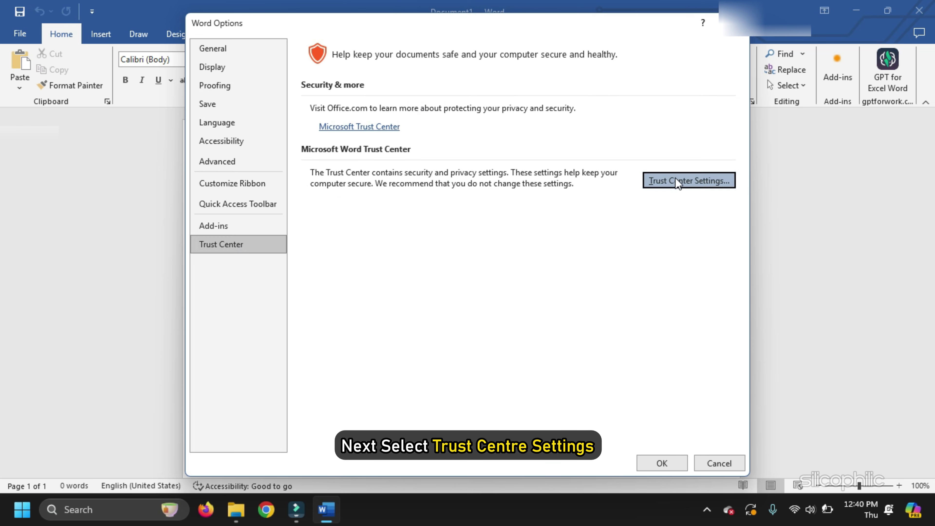
Step: Unblock opening of Word 95 Binary Documents in File Block Settings, confirm all Protected View options are off, and apply
left_click(679, 182)
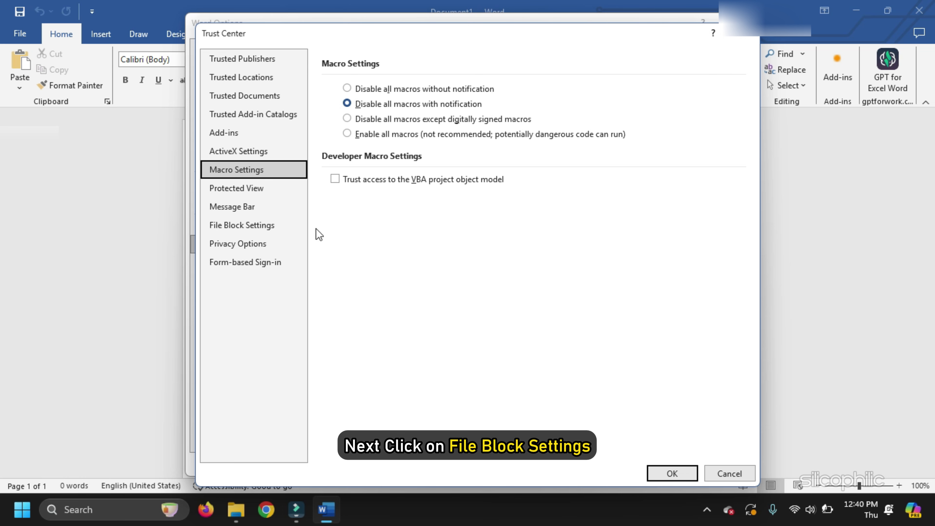
left_click(290, 232)
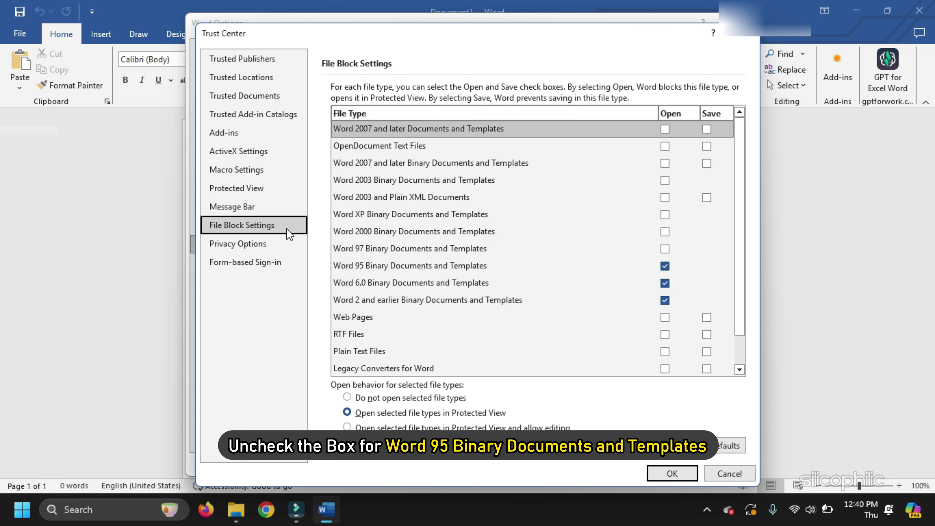
left_click(665, 265)
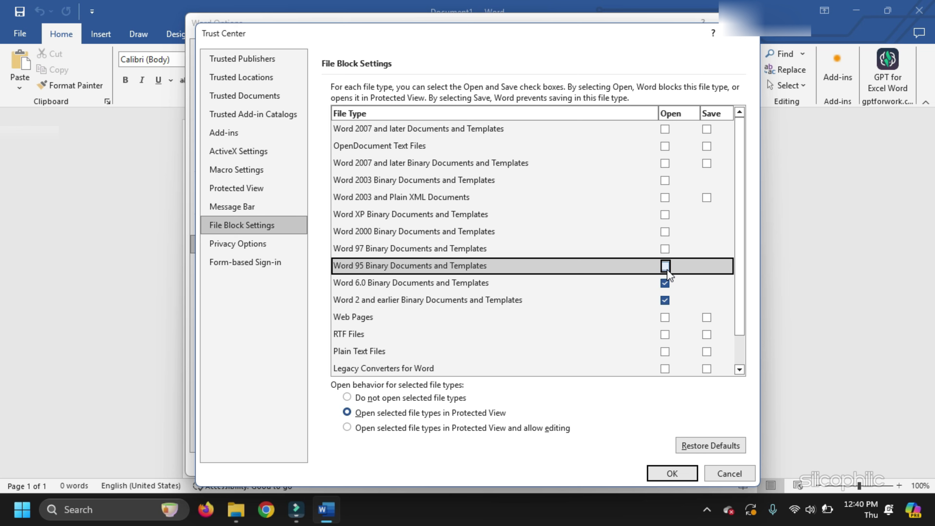
left_click(262, 190)
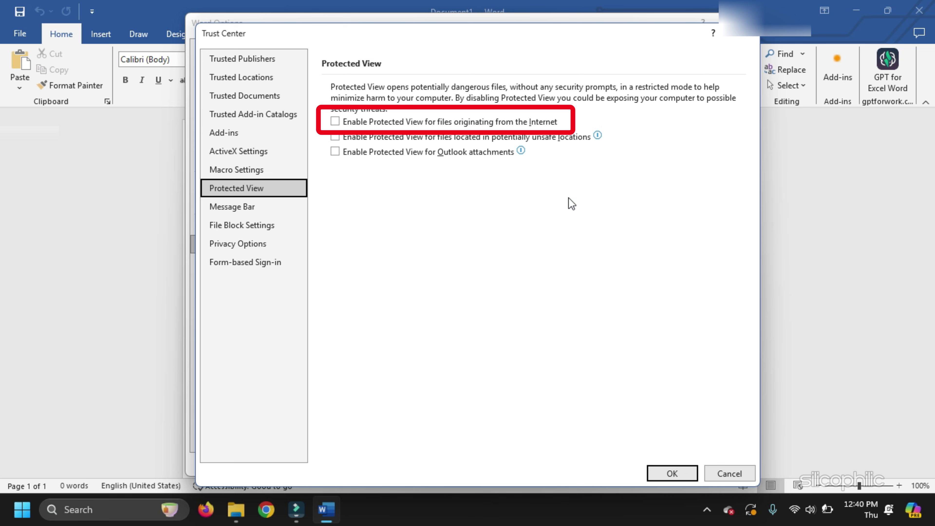
left_click(674, 474)
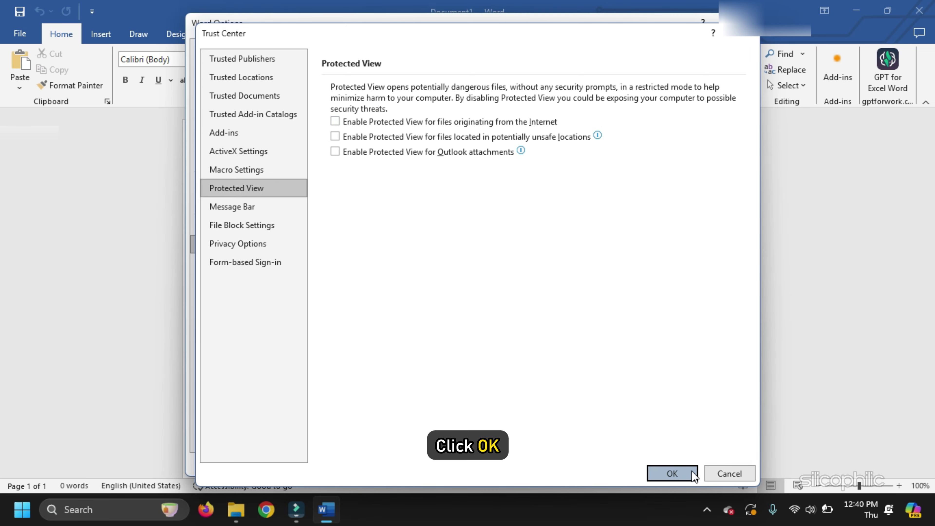
Step: Save and close Word Options, then run appwiz.cpl from the Run dialog
left_click(662, 463)
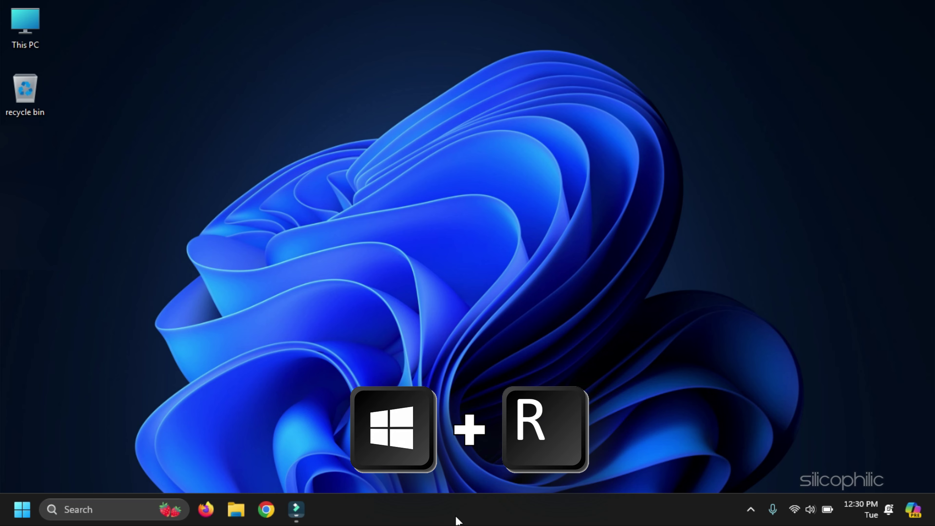
key("super+r")
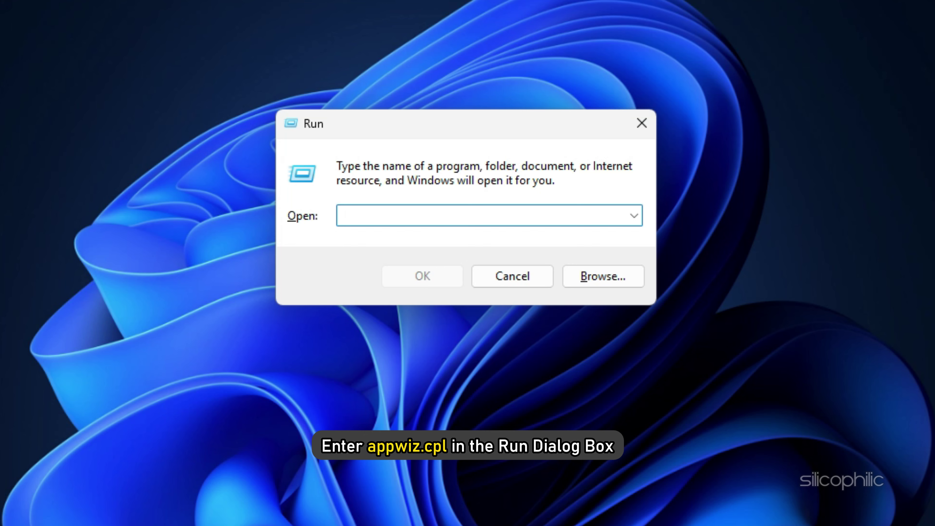
type("appwiz.cpl")
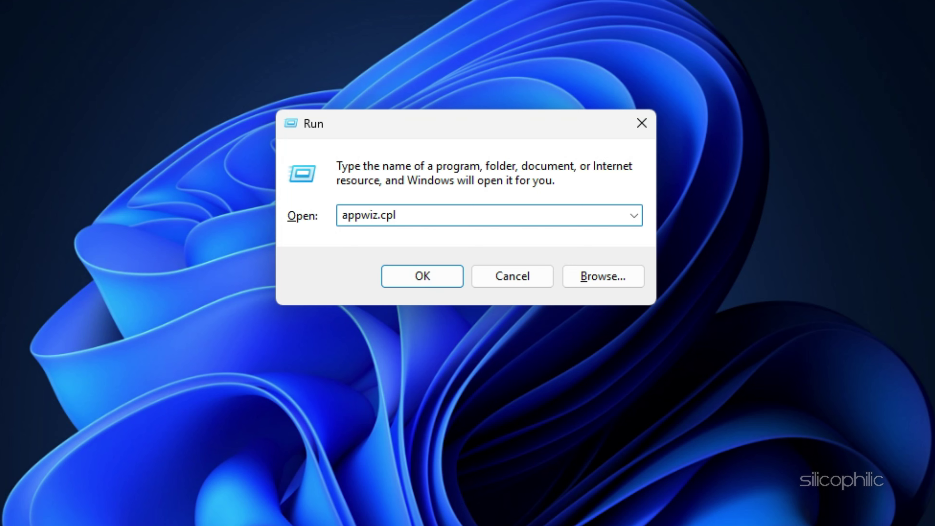
key("Return")
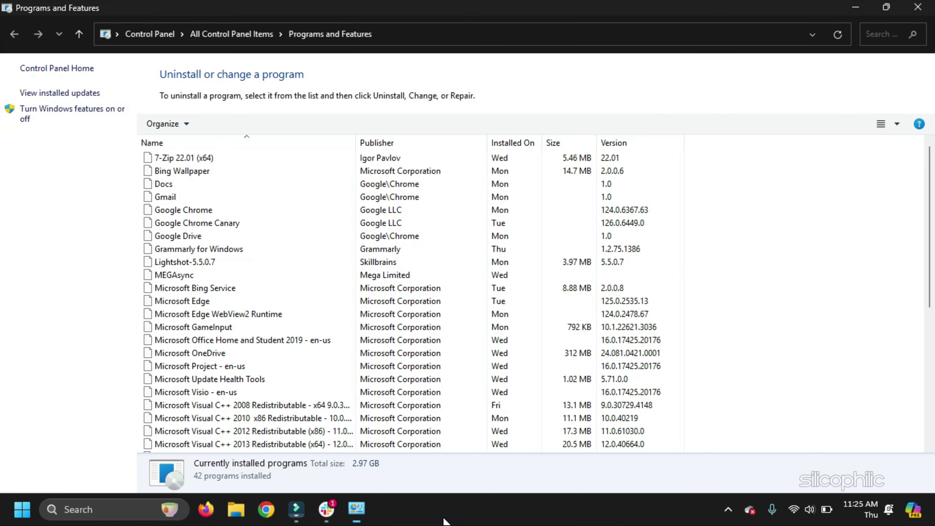
Step: Select Microsoft Office Home and Student 2019 - en-us and check its Uninstall/Change actions without choosing one
left_click(271, 347)
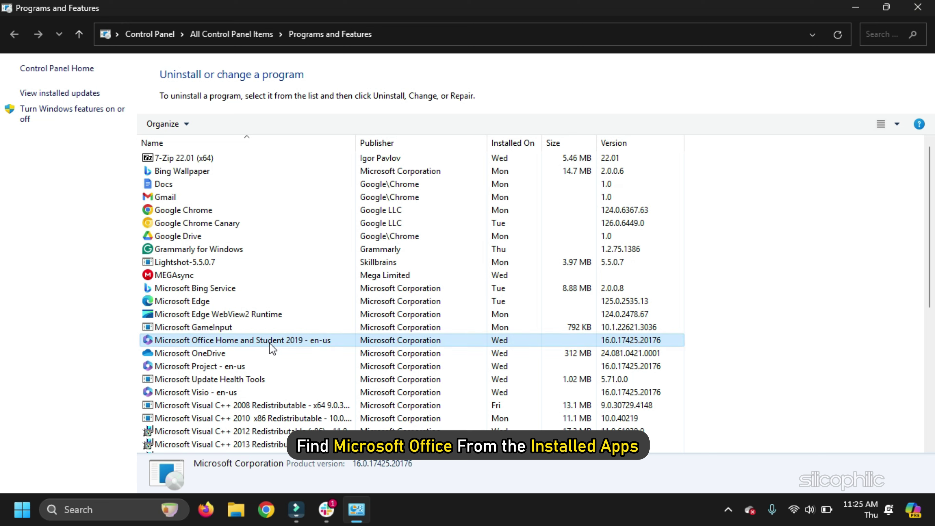
right_click(271, 348)
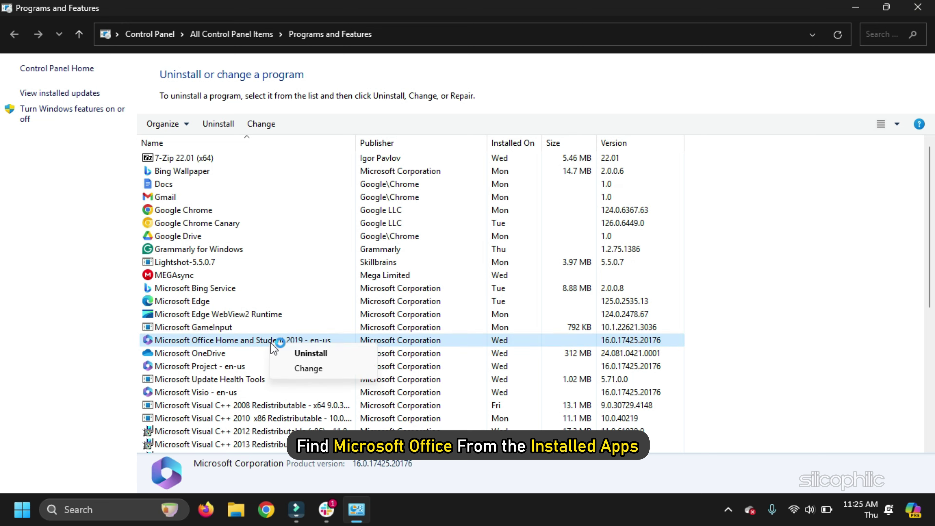
left_click(334, 356)
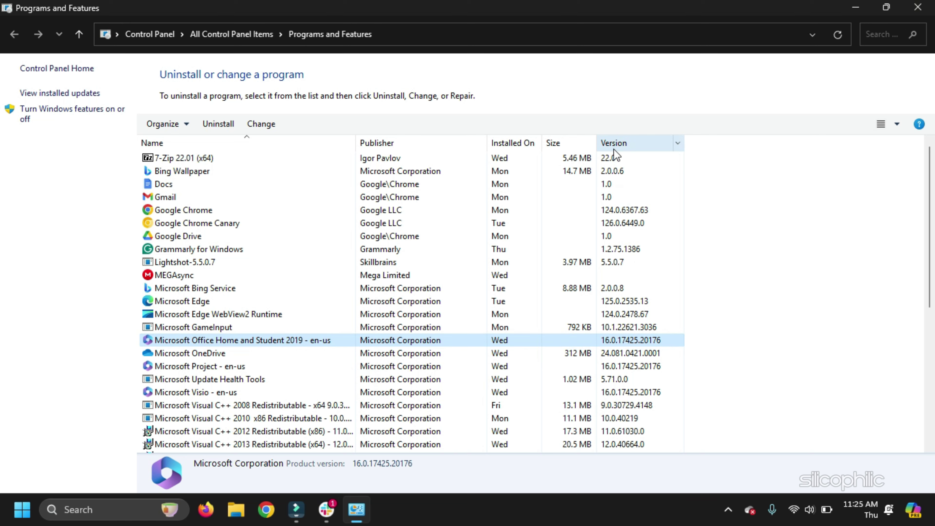